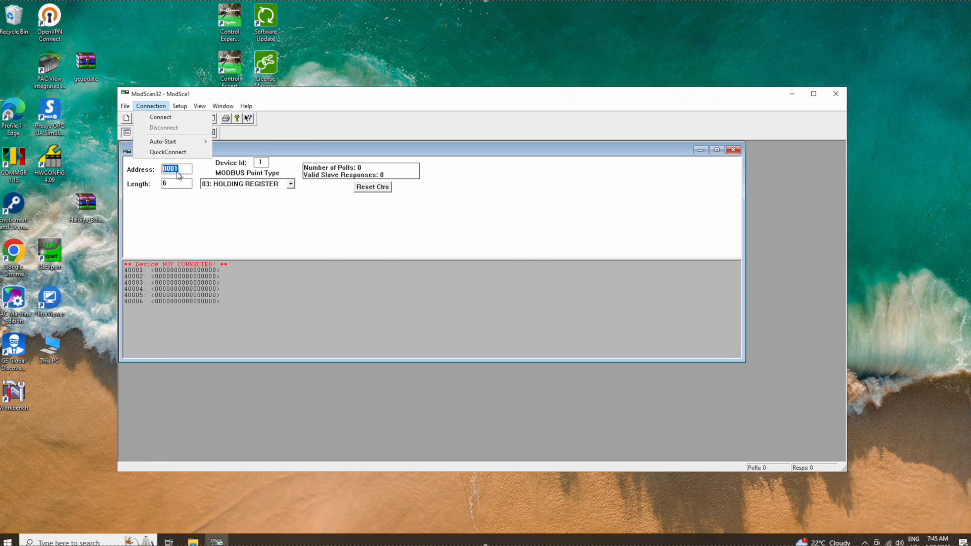
# Connect to the remote TCP/IP server at 192.168.2.80 on service port 502 and display the registers as floating-point values.
pyautogui.click(156, 119)
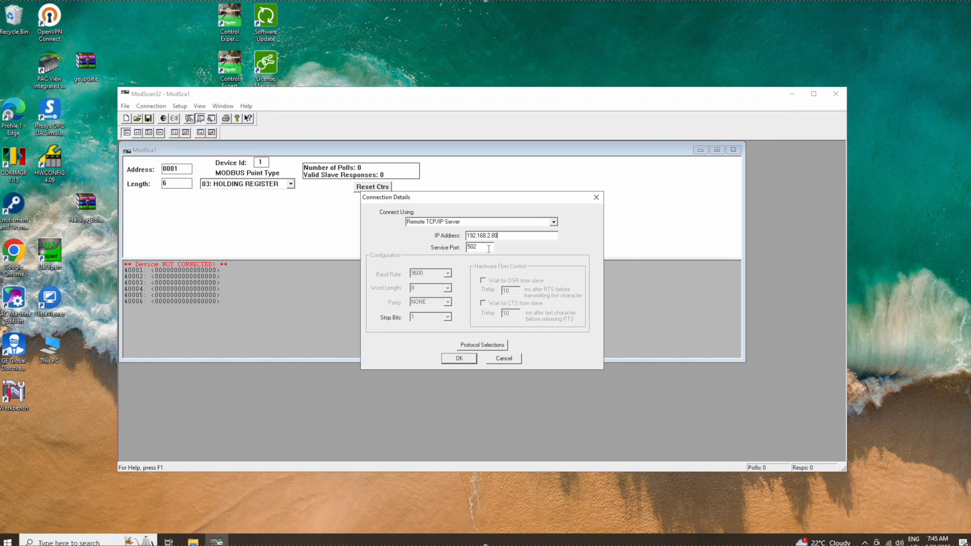
pyautogui.click(459, 359)
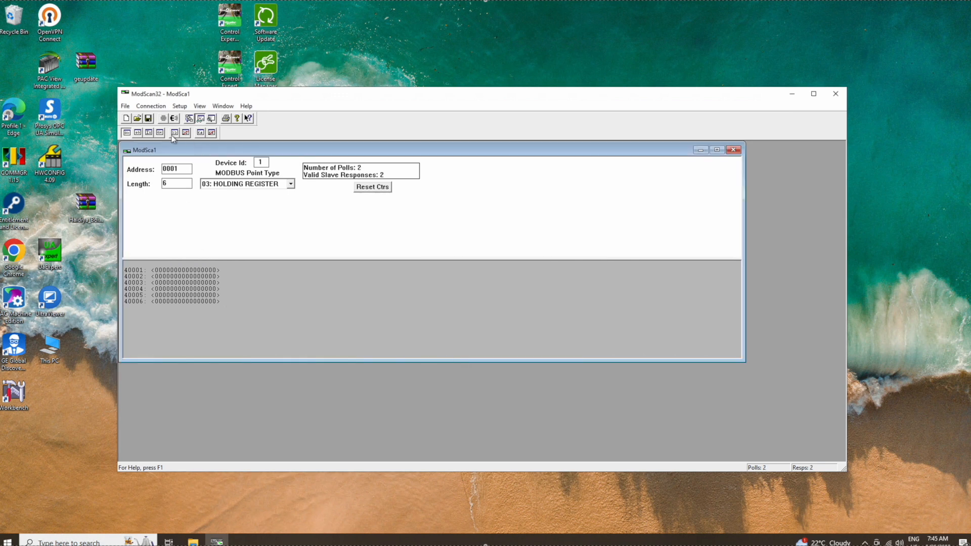
pyautogui.click(174, 133)
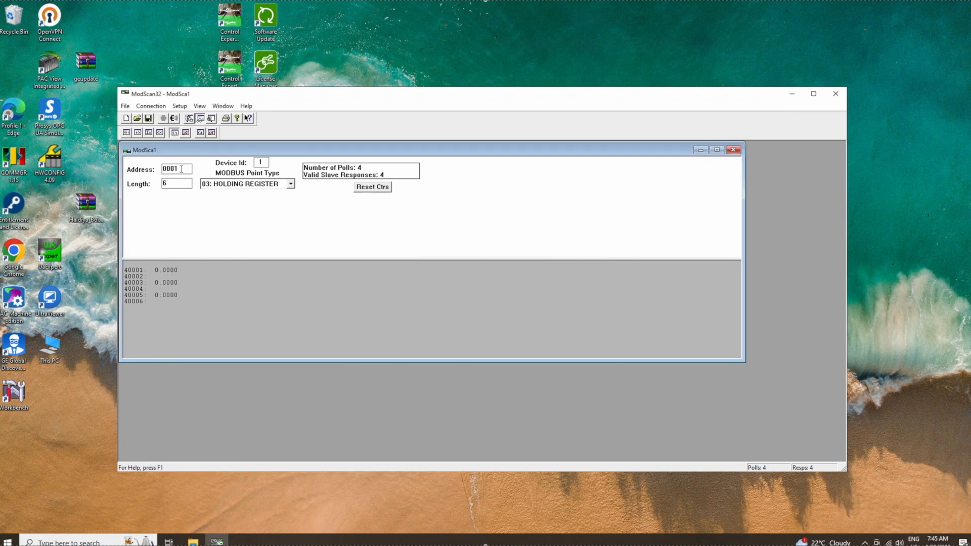
# Read the holding registers starting at address 120, followed by those starting at address 130.
pyautogui.moveTo(181, 169); pyautogui.dragTo(157, 165)
pyautogui.write('120')
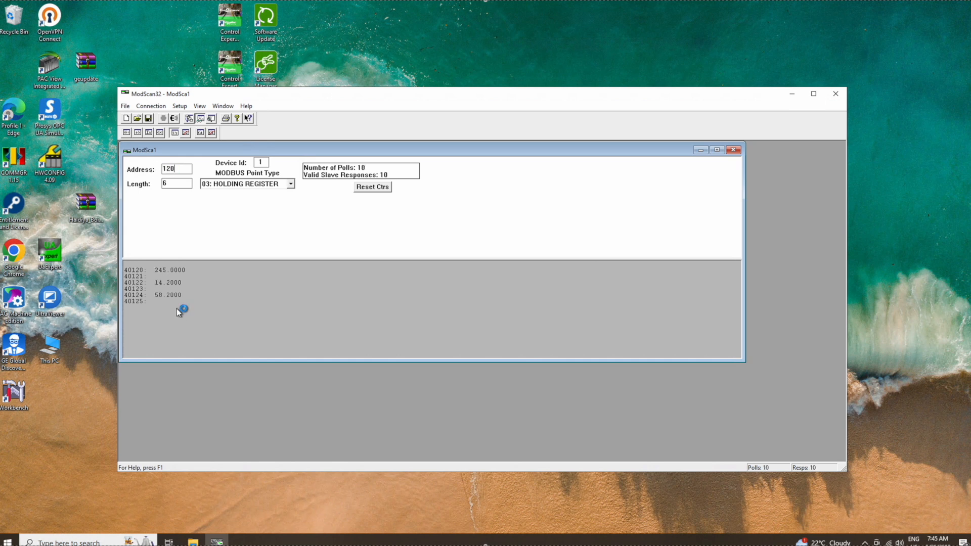
pyautogui.moveTo(179, 169); pyautogui.dragTo(115, 168)
pyautogui.write('120')
pyautogui.press('BackSpace')
pyautogui.press('BackSpace')
pyautogui.write('3')
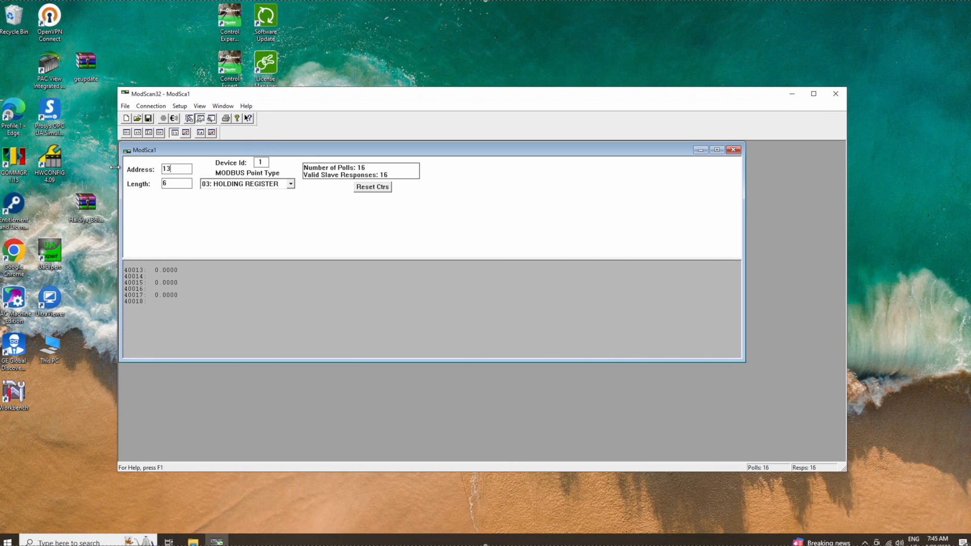
pyautogui.write('0')
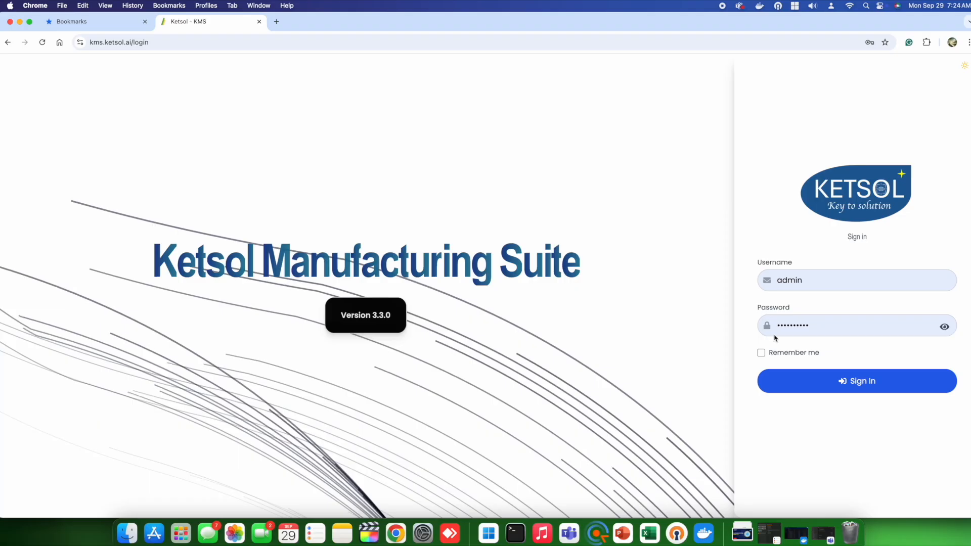
# Switch to Ketsol Manufacturing Suite in Chrome, sign in with the prefilled credentials, and open the Modbus communication configuration.
pyautogui.click(762, 353)
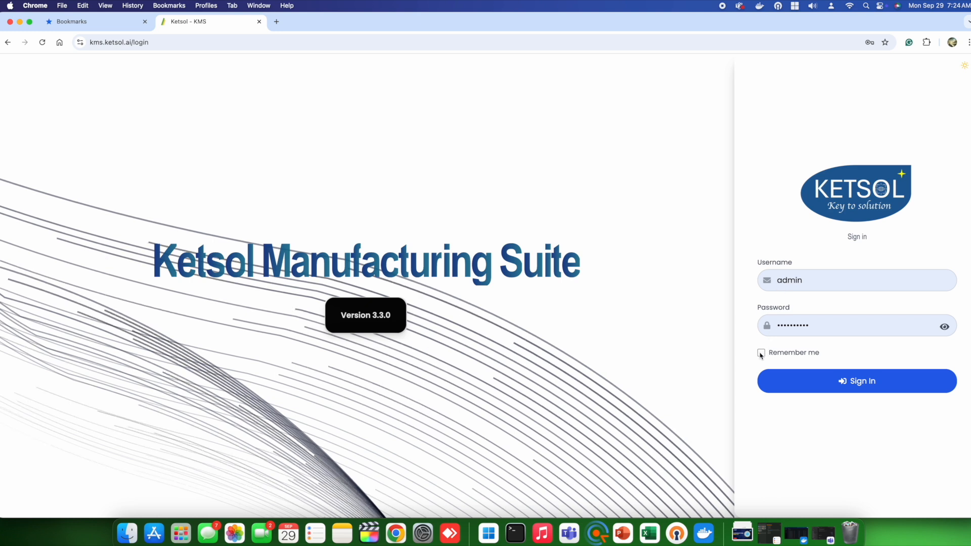
pyautogui.click(851, 384)
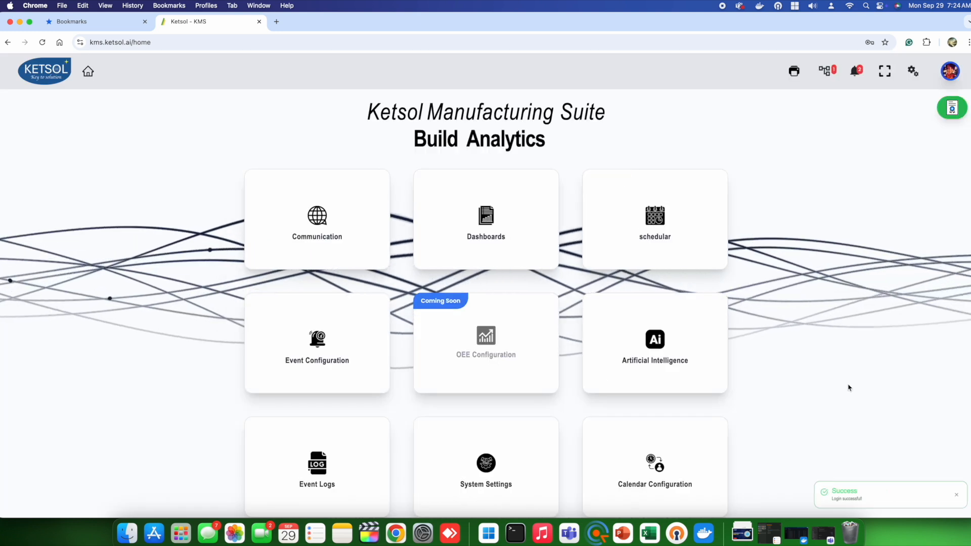
pyautogui.click(353, 238)
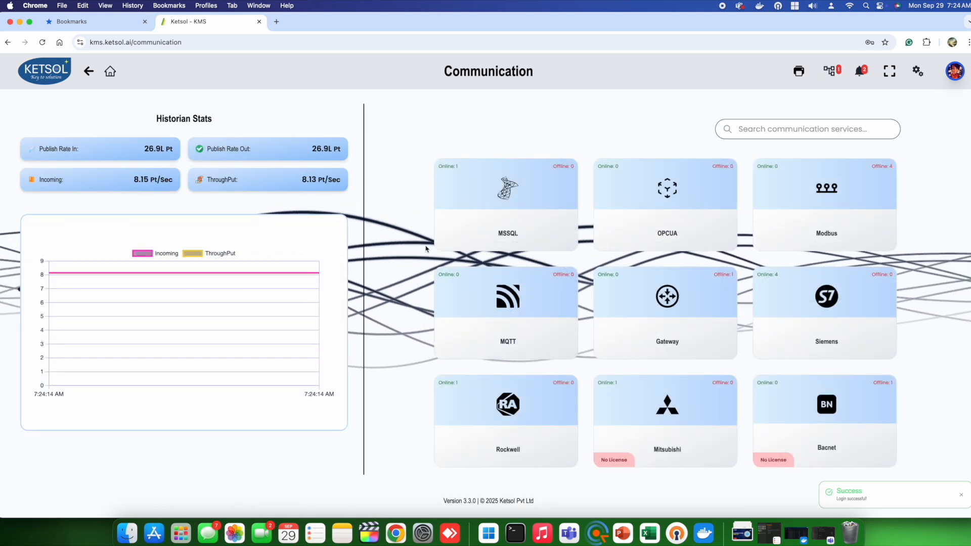
pyautogui.click(828, 219)
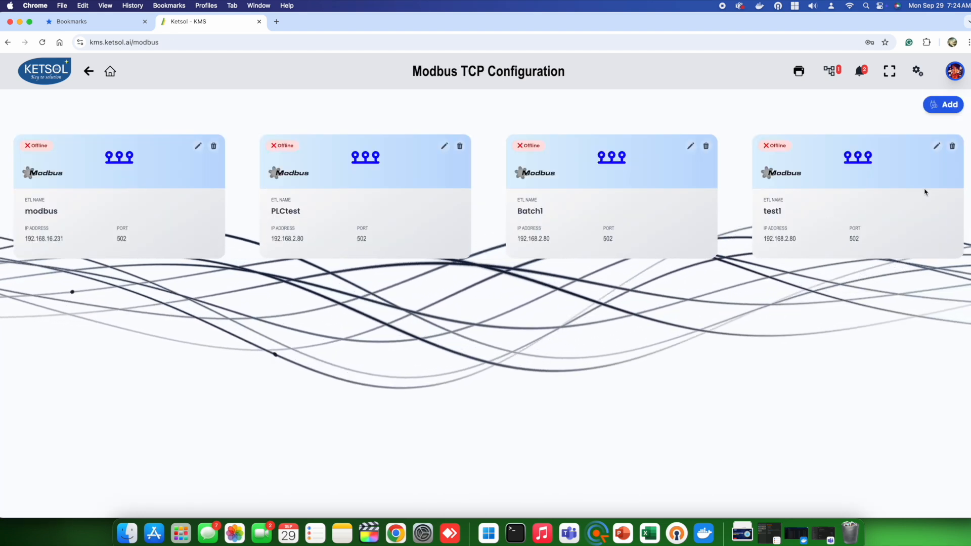
# Add and connect a Modbus TCP device with ETL name testmodbus, IP 192.168.2.80 and port 502.
pyautogui.click(946, 106)
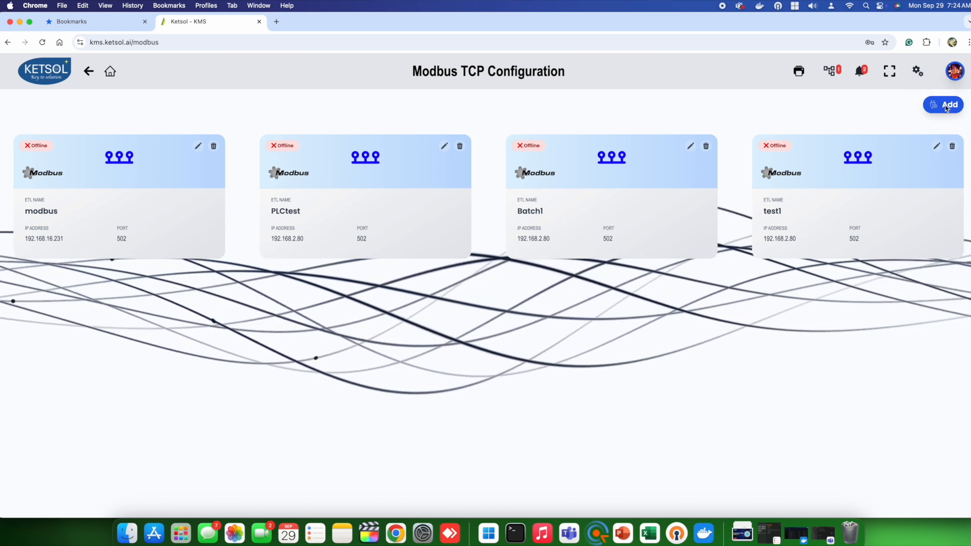
pyautogui.click(941, 106)
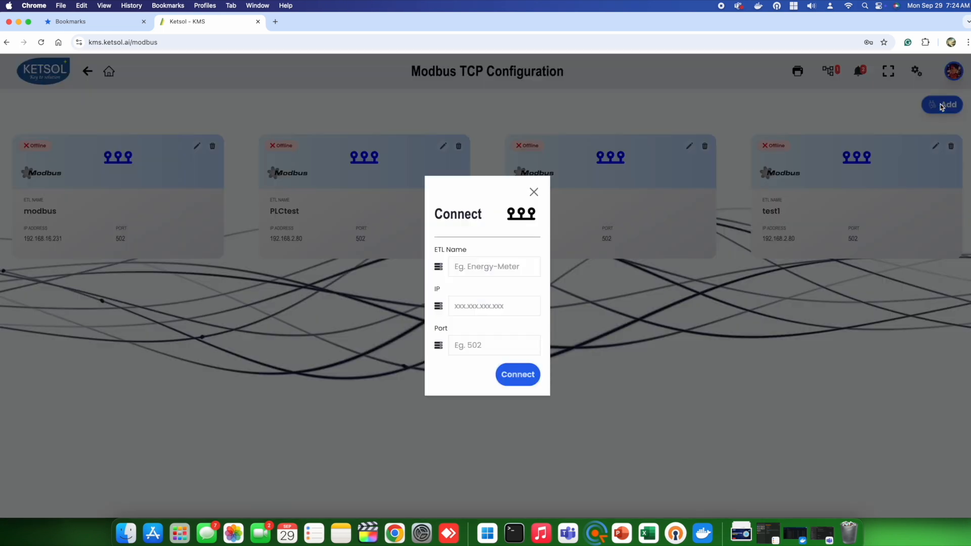
pyautogui.click(504, 271)
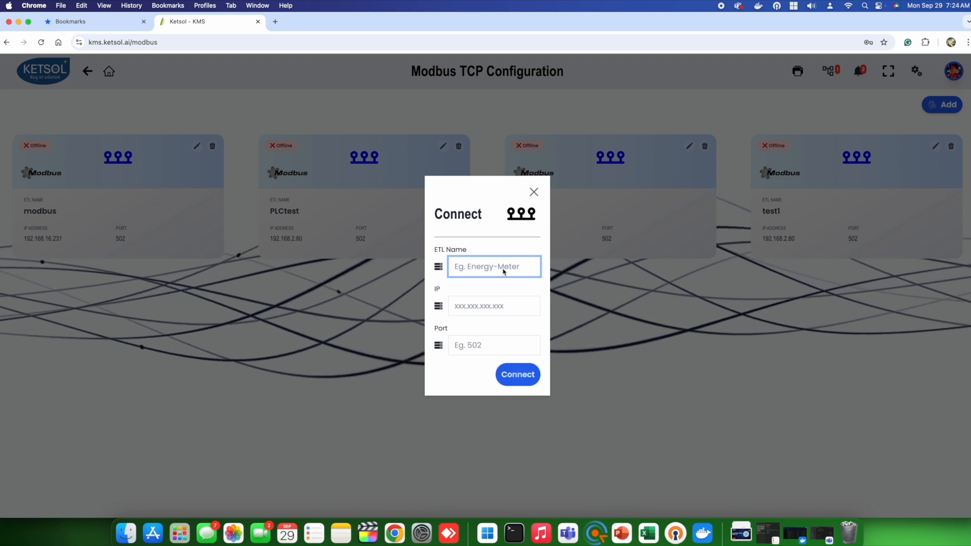
pyautogui.write('testmodbus')
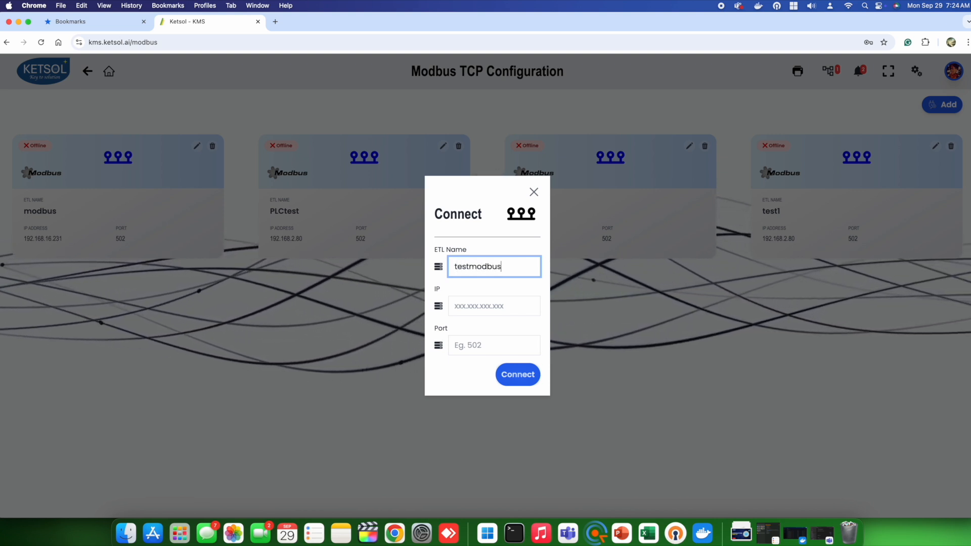
pyautogui.press('Tab')
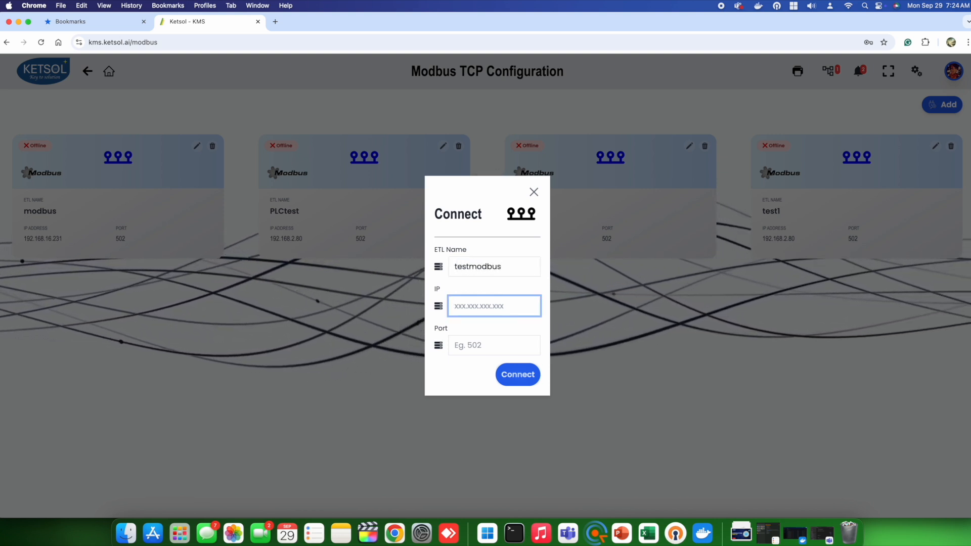
pyautogui.write('192.168.2.80')
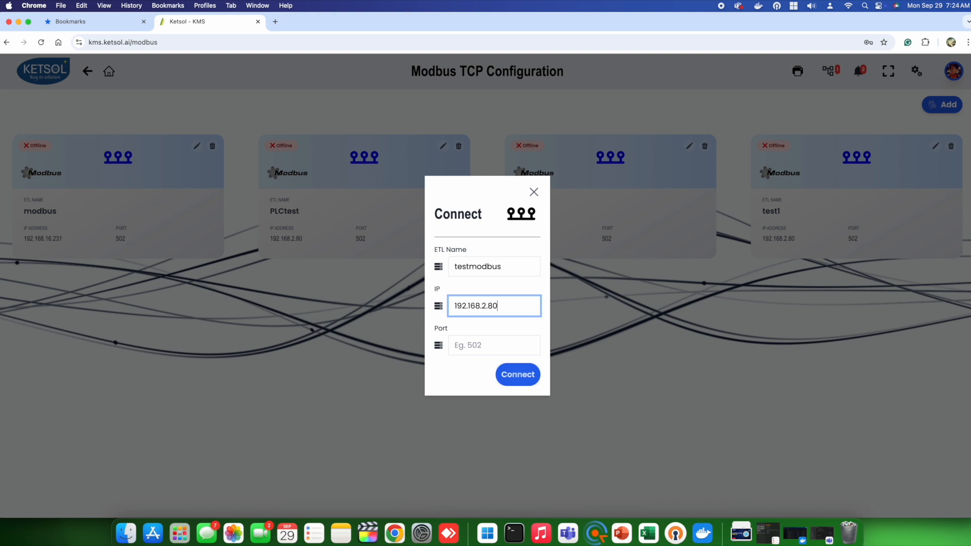
pyautogui.press('Tab')
pyautogui.write('5')
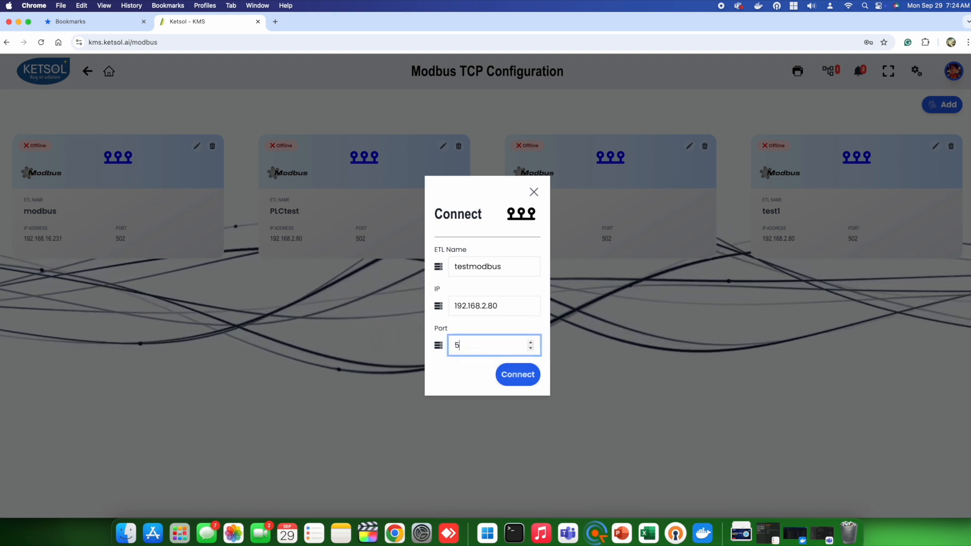
pyautogui.write('02')
pyautogui.click(513, 380)
# Add a Modbus group named group1 to the new connection.
pyautogui.click(305, 287)
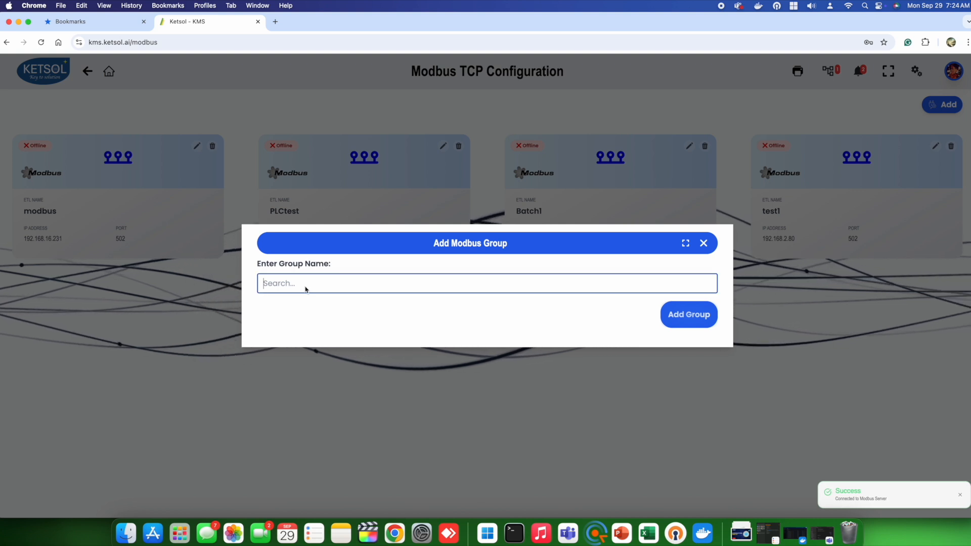
pyautogui.write('gr')
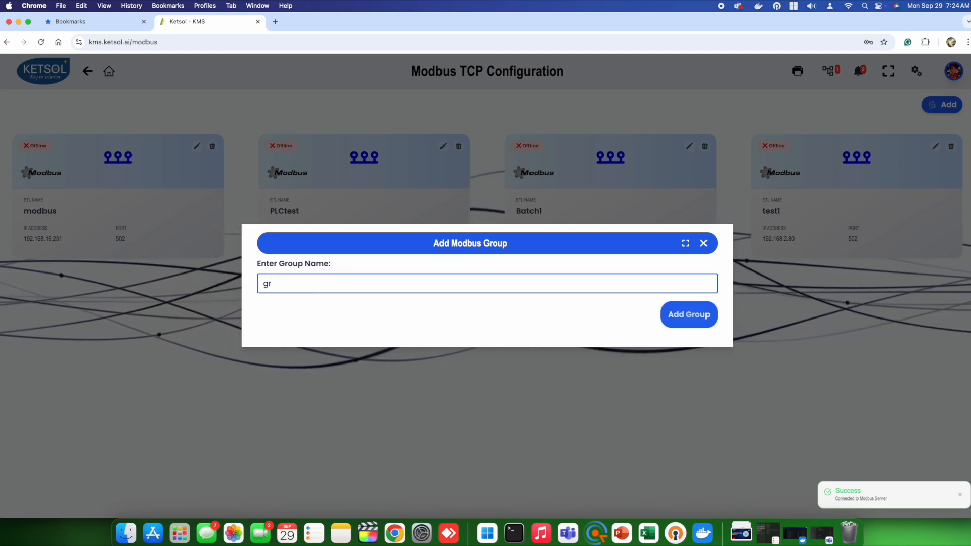
pyautogui.write('oup1')
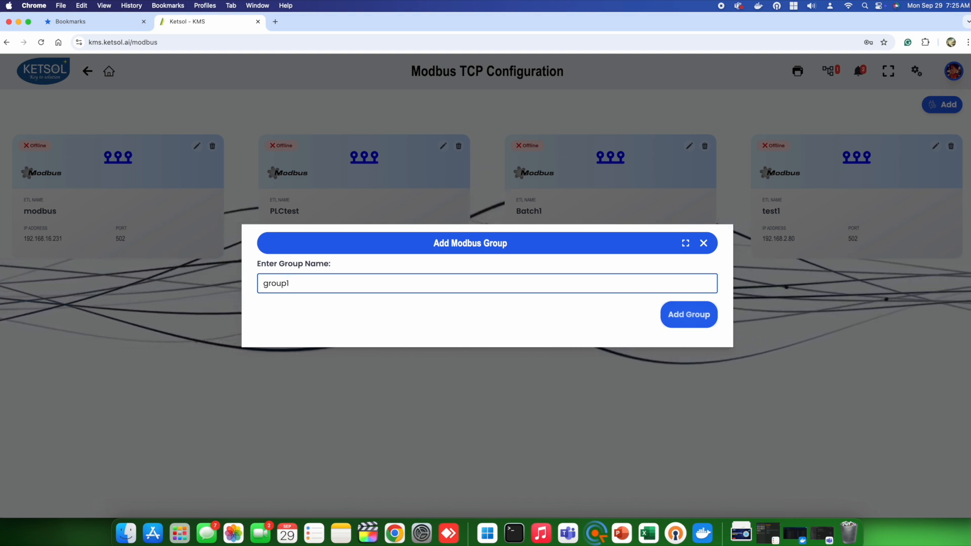
pyautogui.click(689, 315)
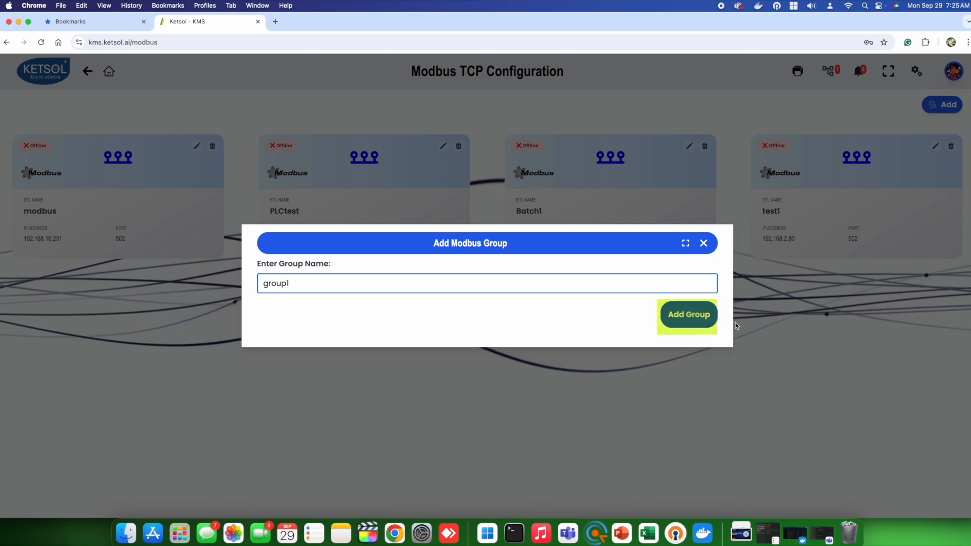
# Add a tag block to group1 with device ID 1, start address 119 and quantity 6.
pyautogui.click(316, 308)
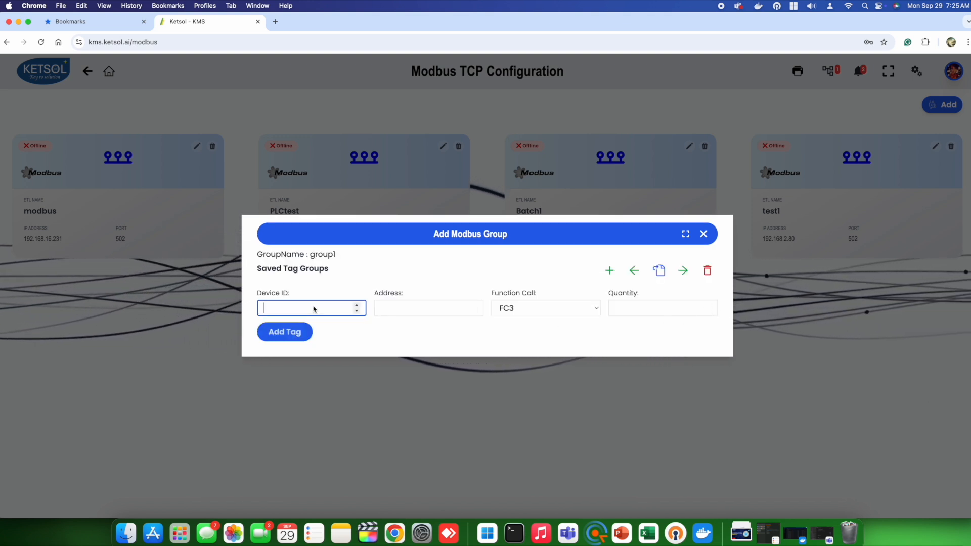
pyautogui.write('1')
pyautogui.click(395, 309)
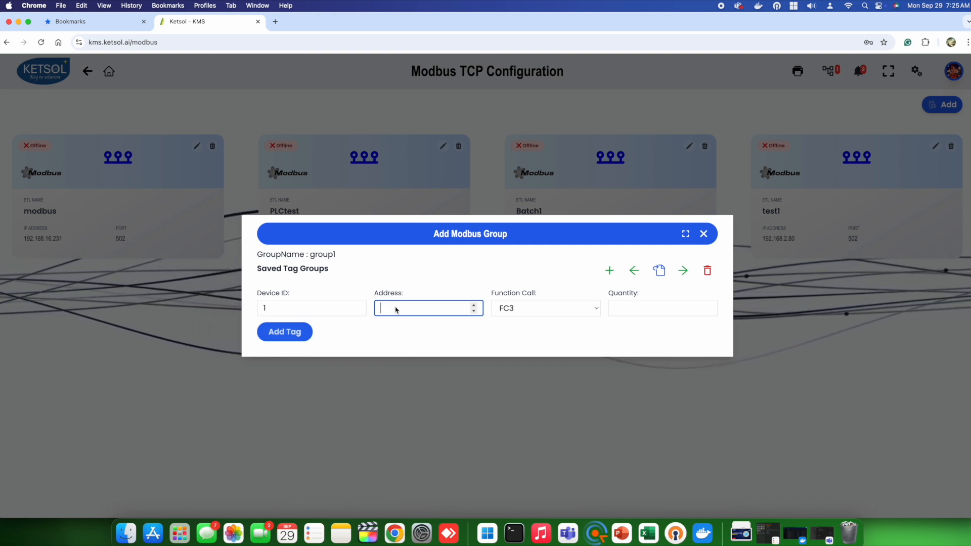
pyautogui.write('11')
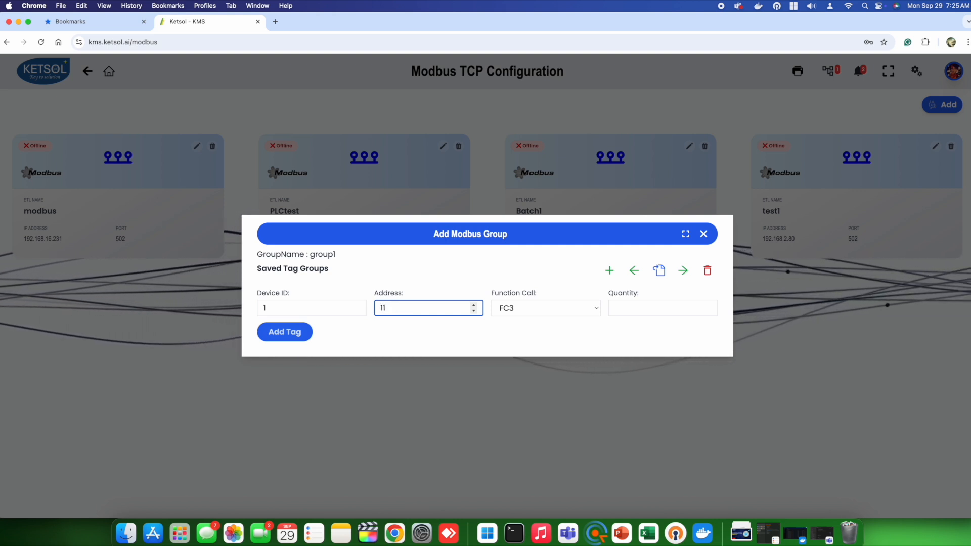
pyautogui.write('9')
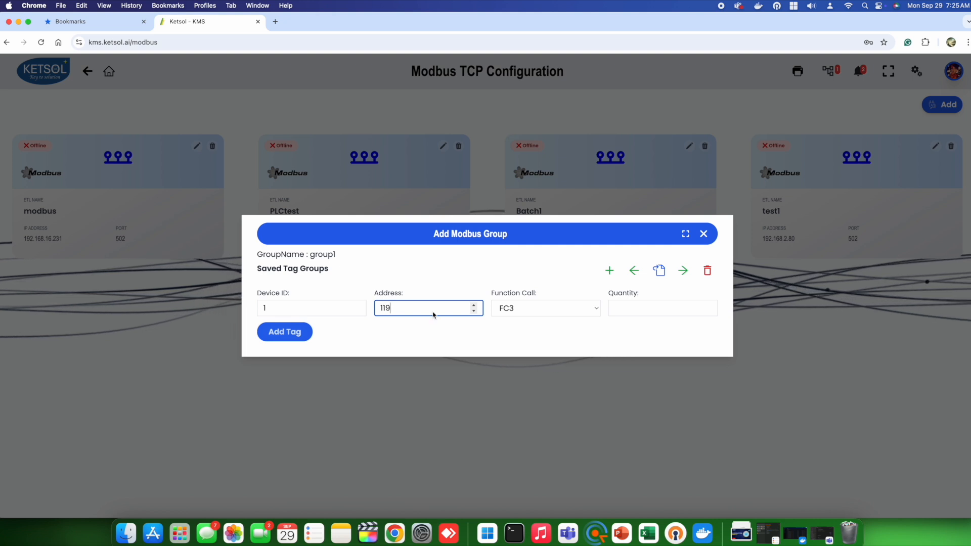
pyautogui.click(642, 310)
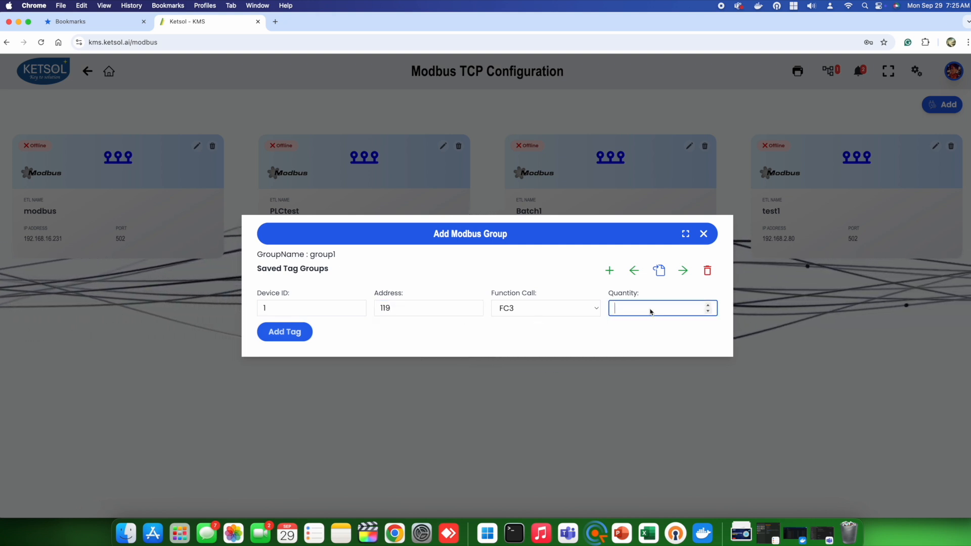
pyautogui.write('6')
pyautogui.click(285, 333)
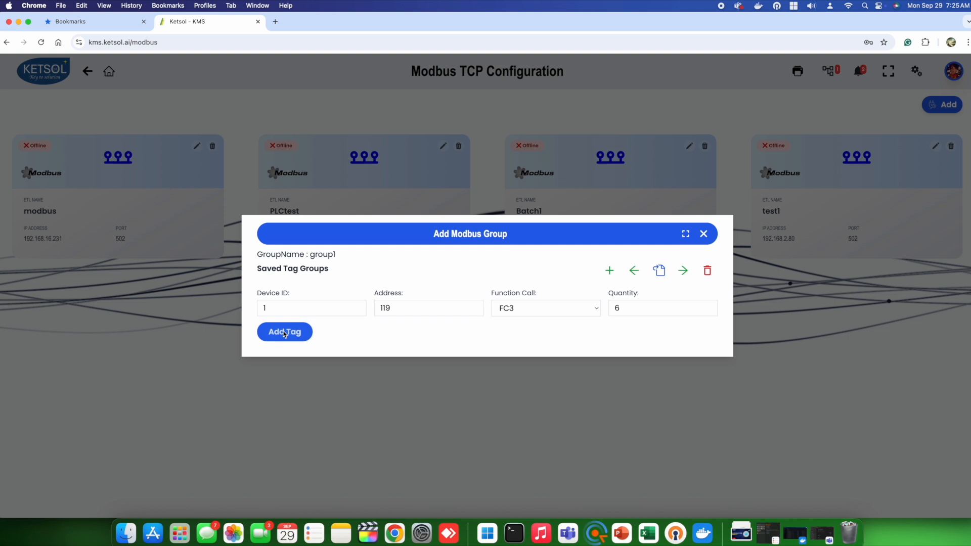
pyautogui.click(284, 334)
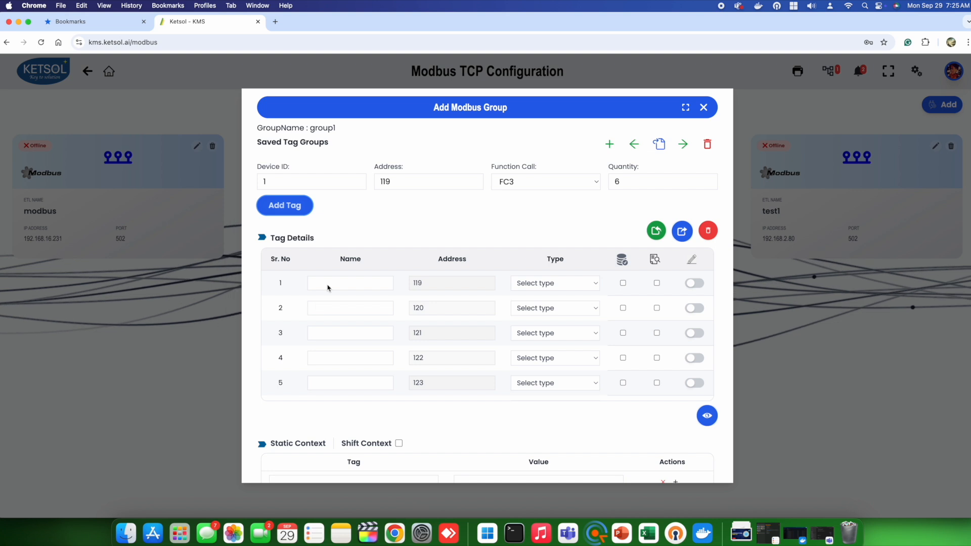
# Name the tag at address 119 voltage and set its type to Floating Pt.
pyautogui.click(329, 285)
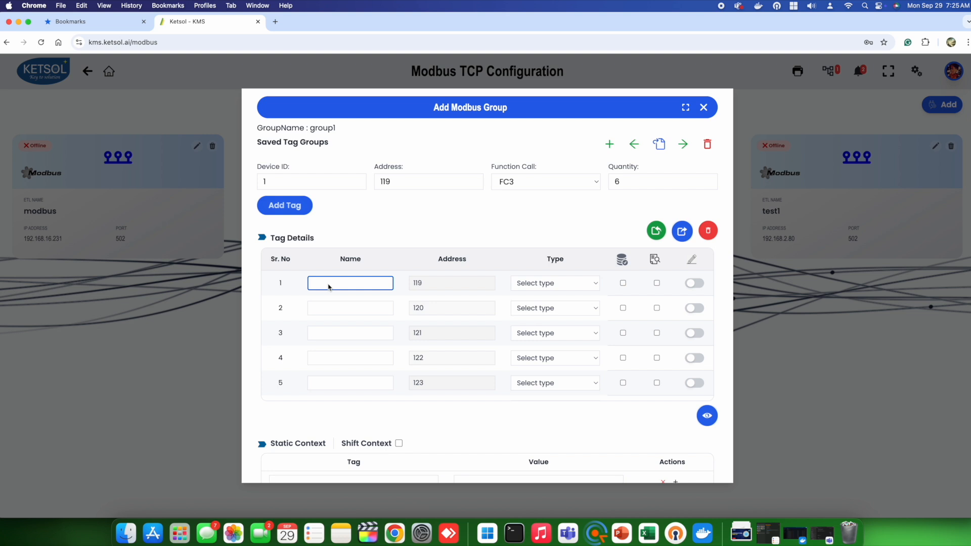
pyautogui.write('voltage')
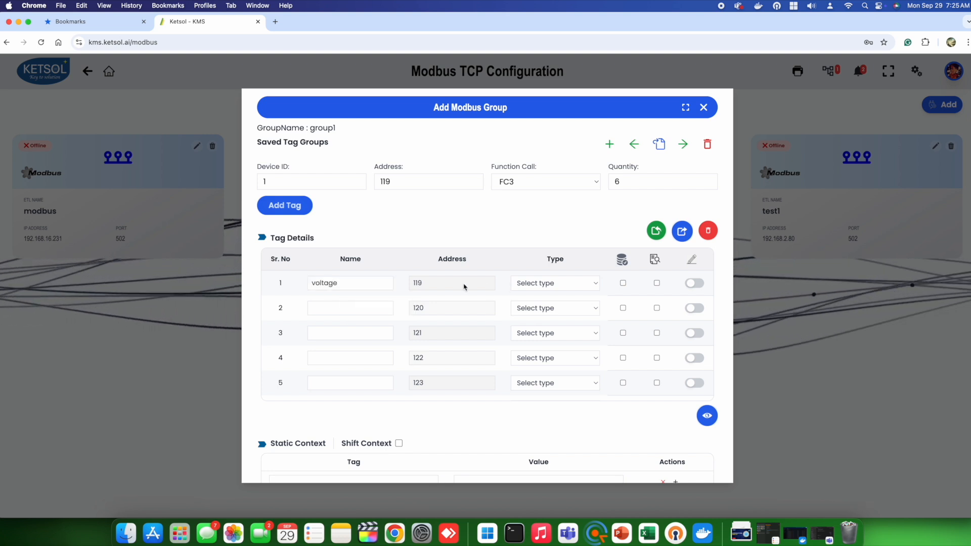
pyautogui.click(508, 284)
pyautogui.click(531, 327)
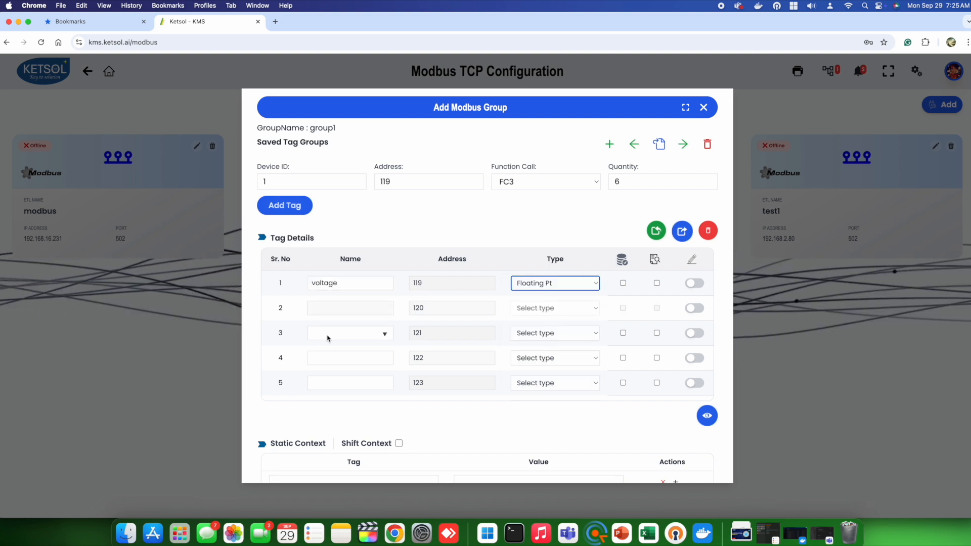
# Name the tag at address 121 current and set its type to Floating Pt.
pyautogui.click(330, 335)
pyautogui.write('current')
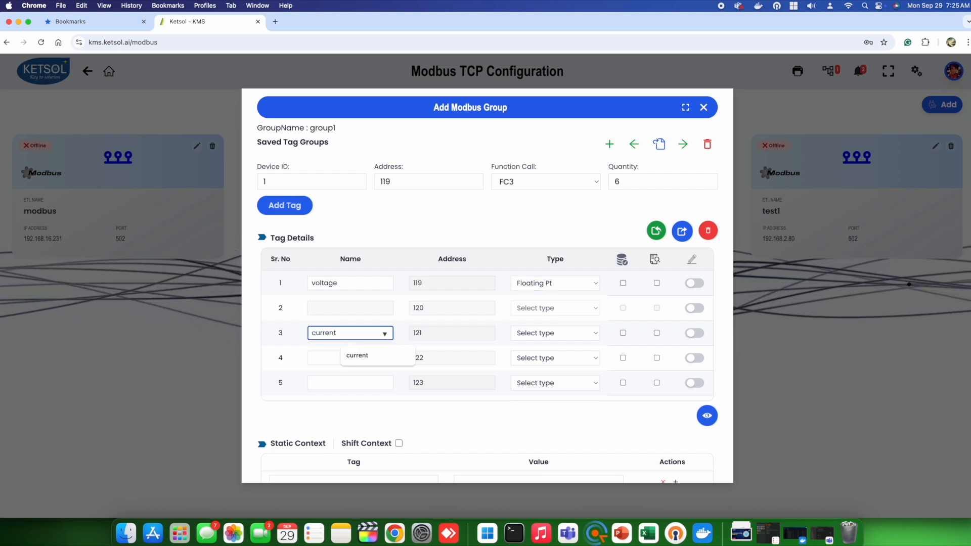
pyautogui.click(531, 334)
pyautogui.click(549, 381)
# Name the tag at address 123 KW and set its type to Floating Pt.
pyautogui.scroll(-1, 461, 354)
pyautogui.click(344, 364)
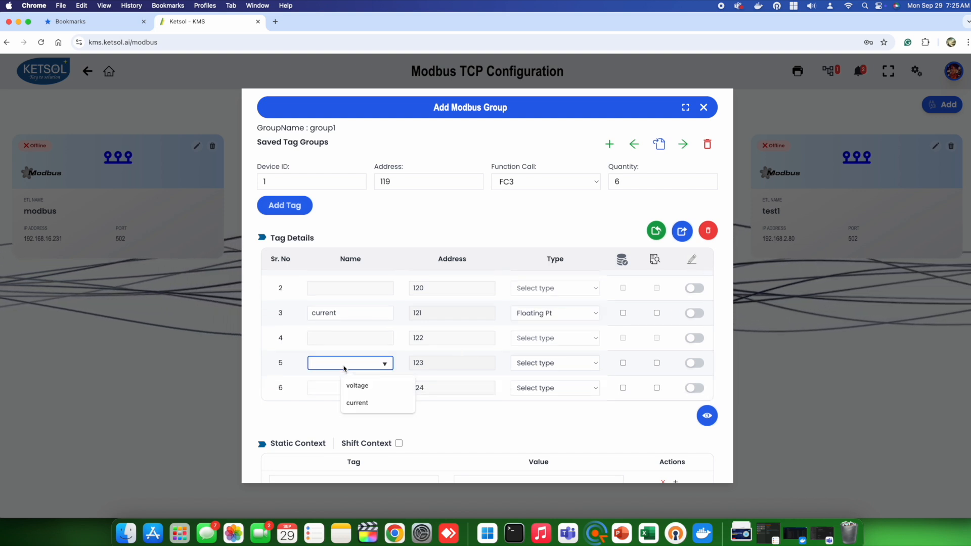
pyautogui.write('KW')
pyautogui.click(585, 359)
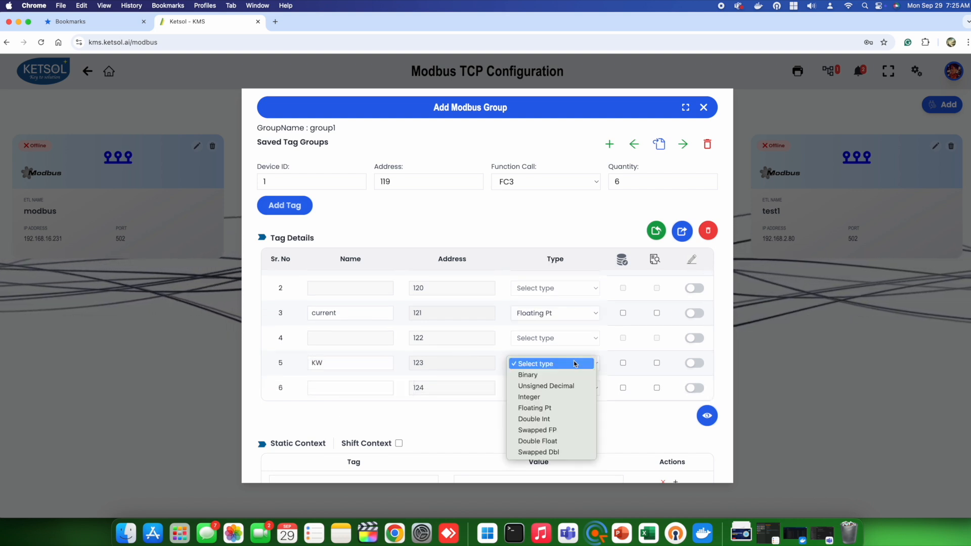
pyautogui.click(560, 410)
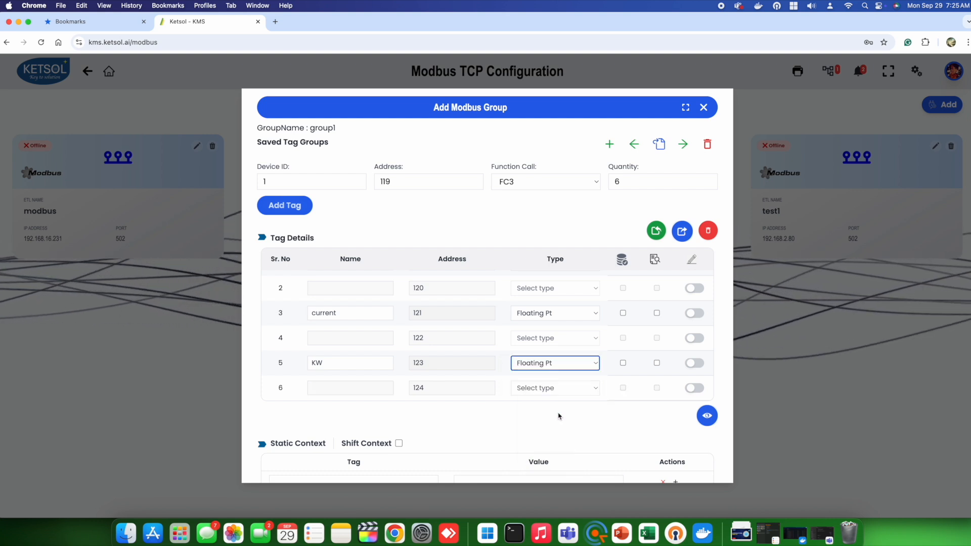
# Preview the live values of the voltage, current and KW tags and close the preview.
pyautogui.click(708, 420)
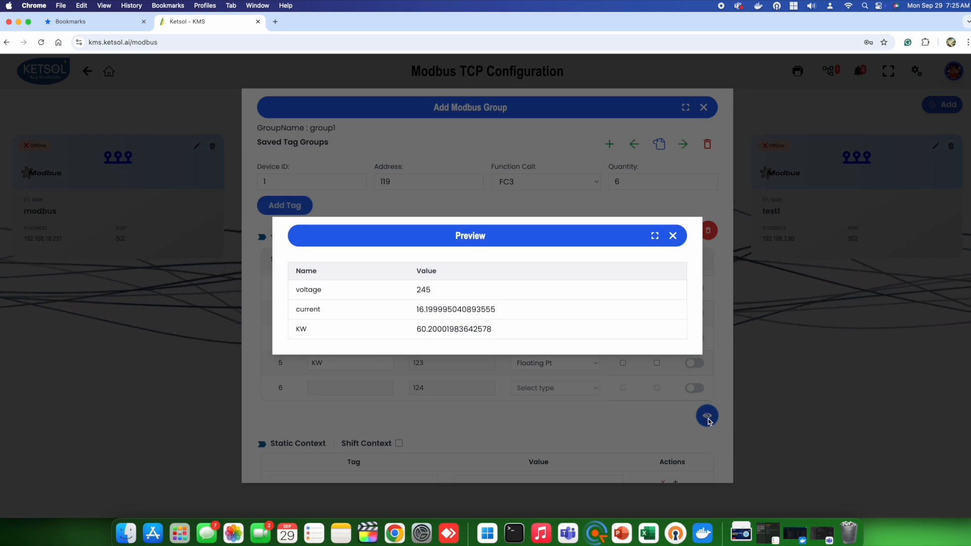
pyautogui.click(673, 235)
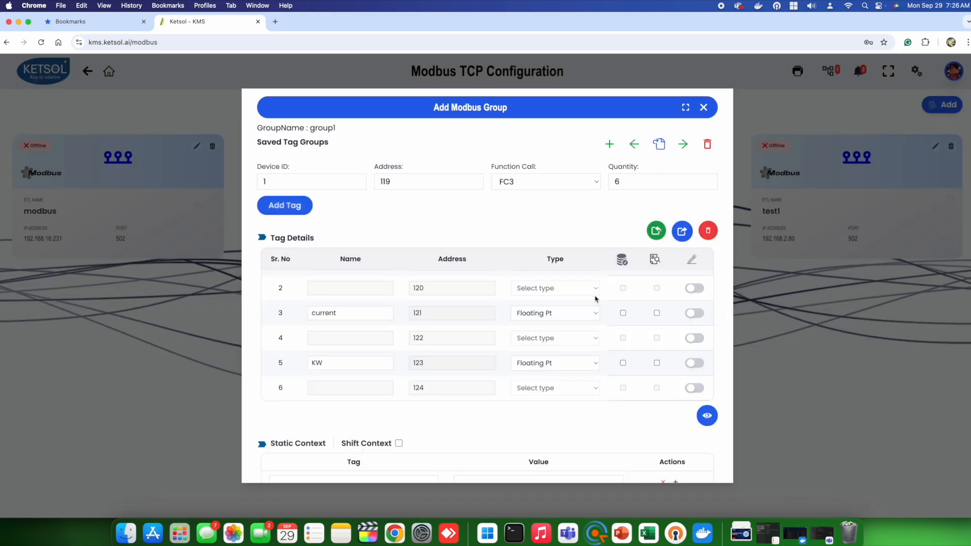
# Enable database storage for all the named tags: voltage, current and KW.
pyautogui.scroll(-1, 609, 327)
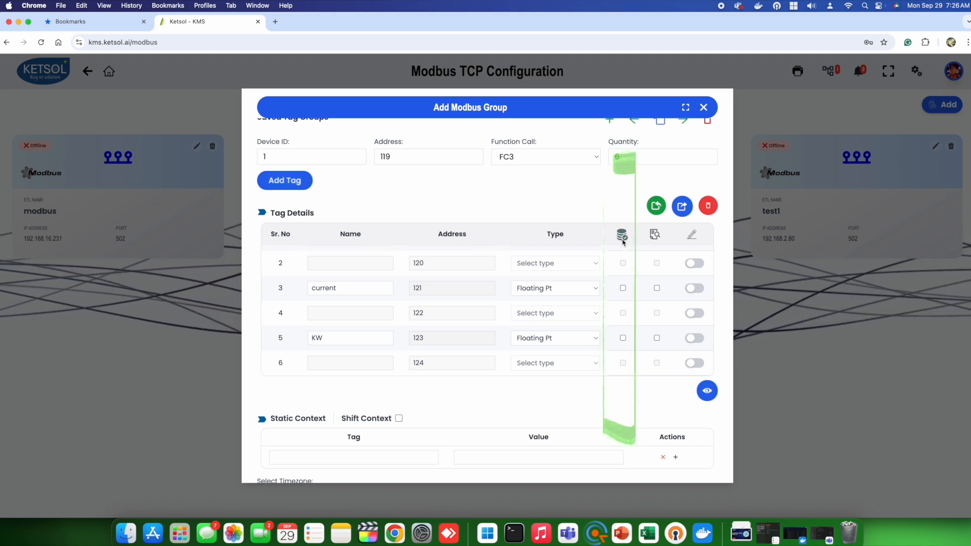
pyautogui.click(623, 239)
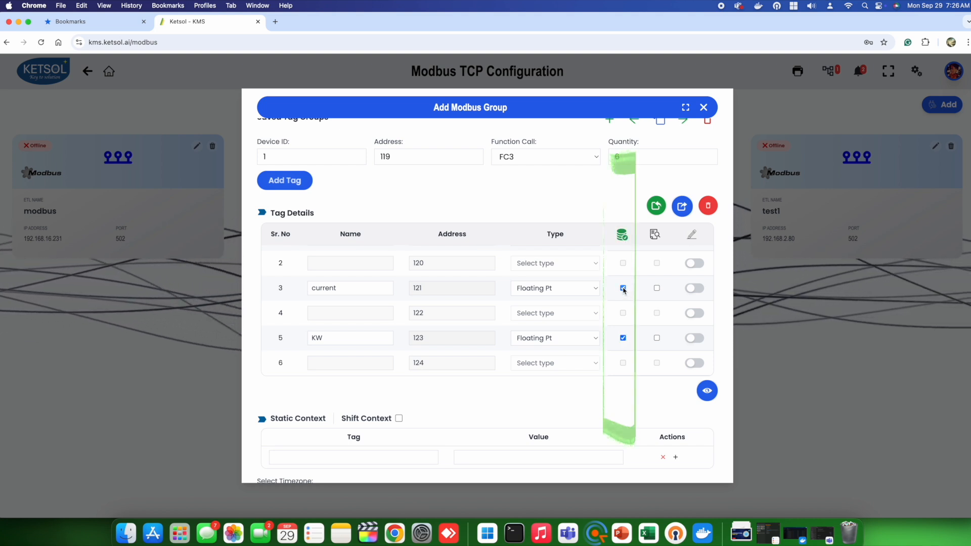
pyautogui.click(623, 288)
pyautogui.scroll(-2, 627, 296)
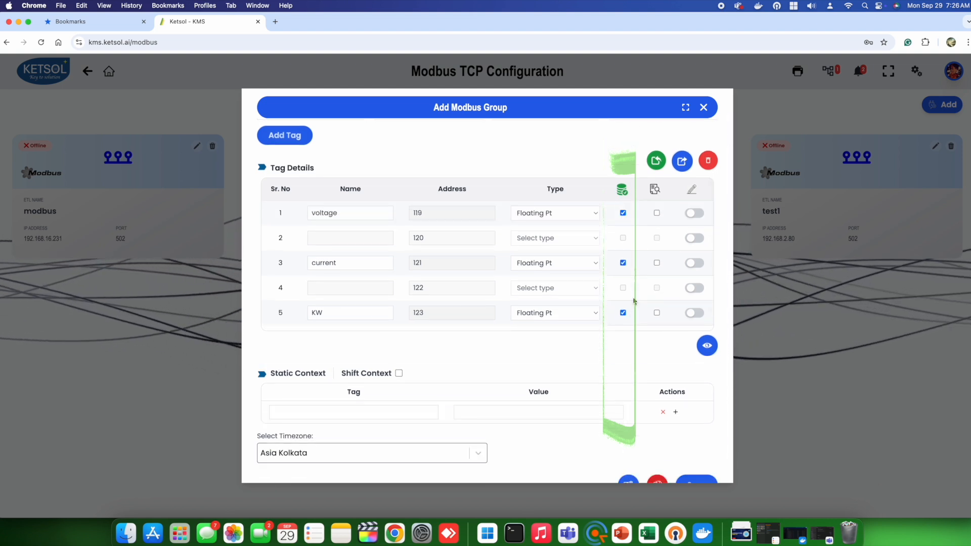
pyautogui.scroll(3, 634, 301)
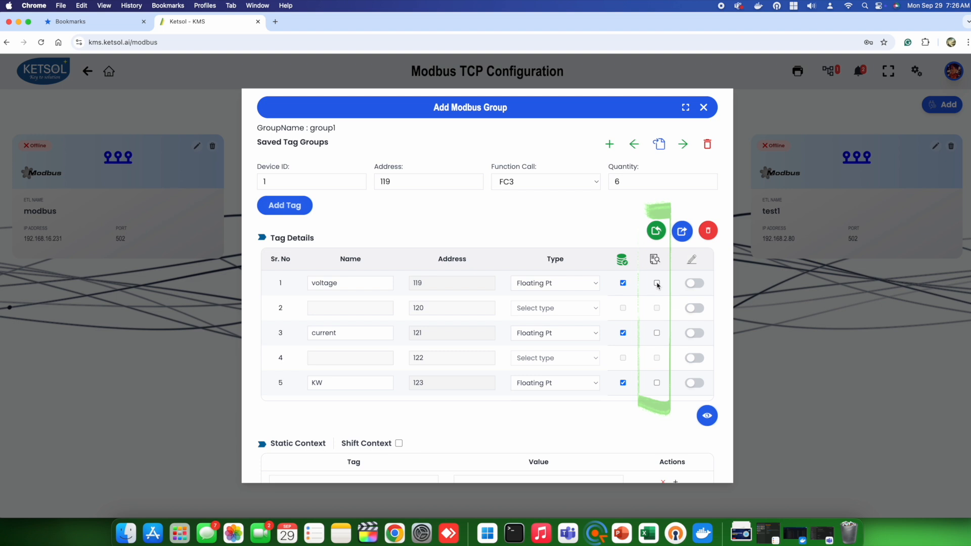
pyautogui.click(700, 285)
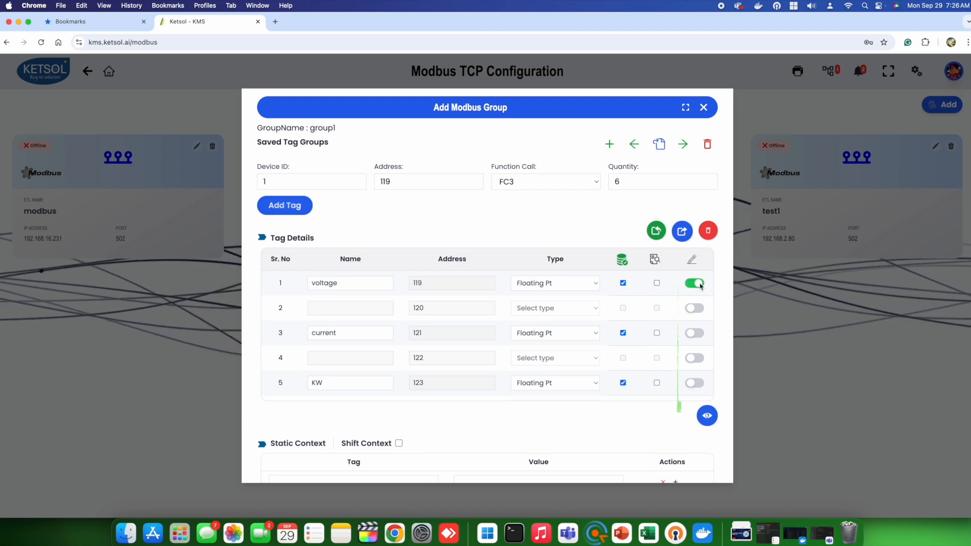
pyautogui.click(701, 286)
pyautogui.click(698, 284)
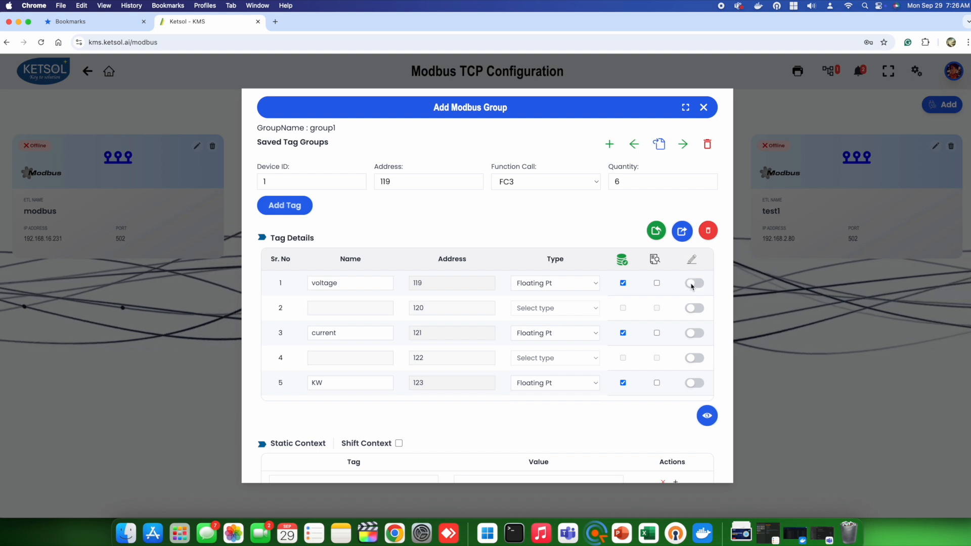
# Add a static context entry to the group with the tag AREA and the value Machine1.
pyautogui.scroll(-1, 559, 291)
pyautogui.scroll(-3, 560, 291)
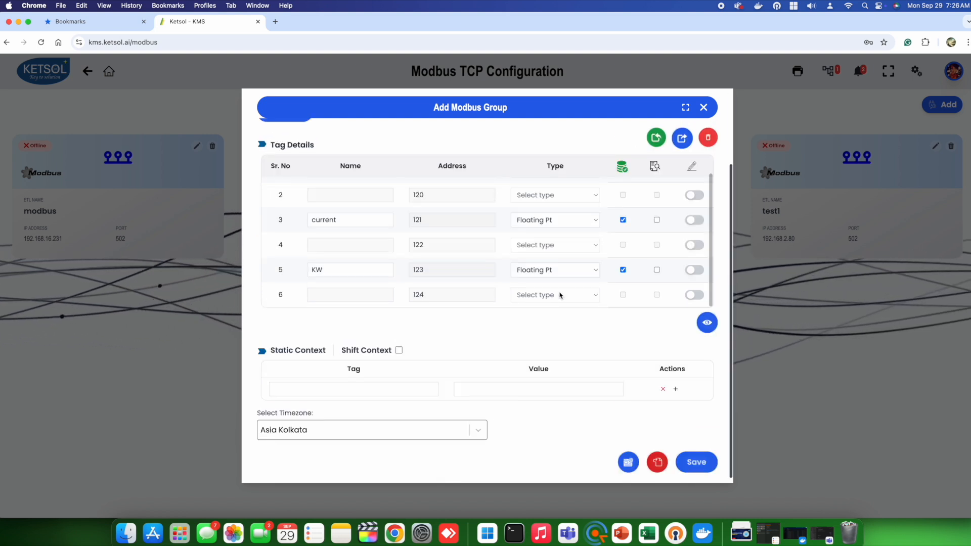
pyautogui.click(352, 384)
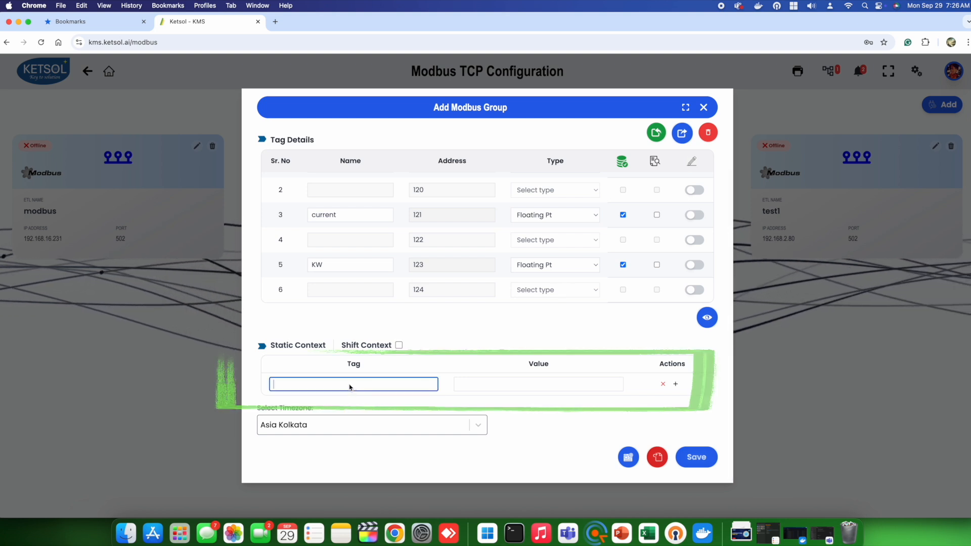
pyautogui.write('AREA')
pyautogui.press('Tab')
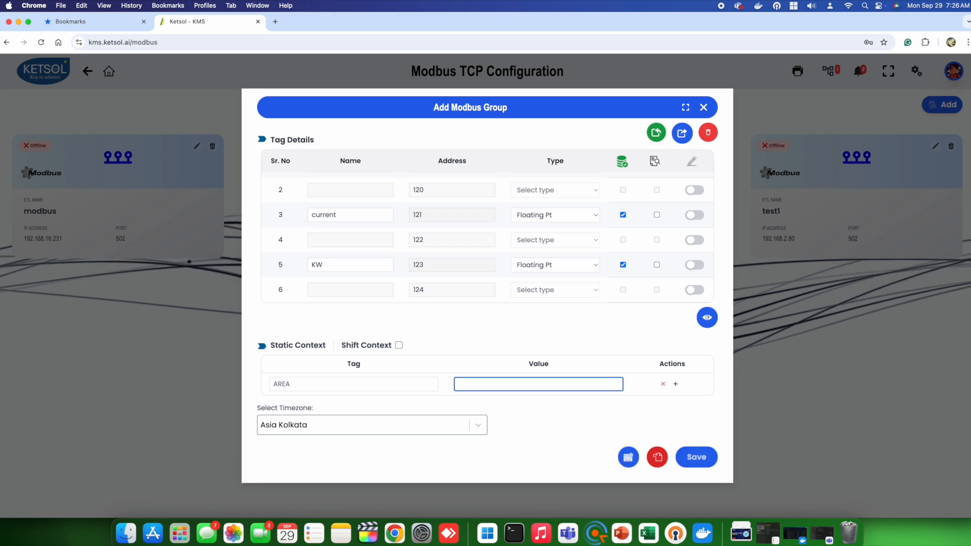
pyautogui.write('M')
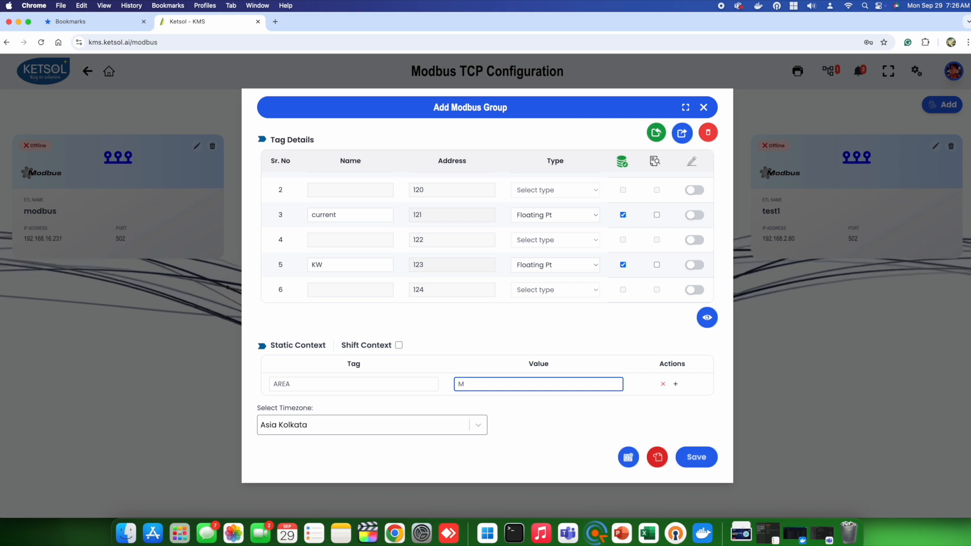
pyautogui.write('achine1')
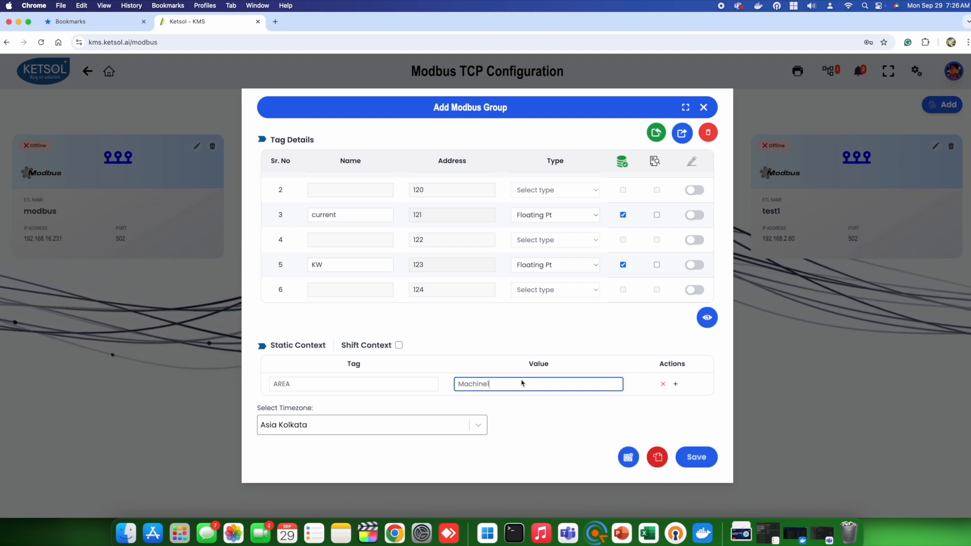
pyautogui.scroll(3, 546, 387)
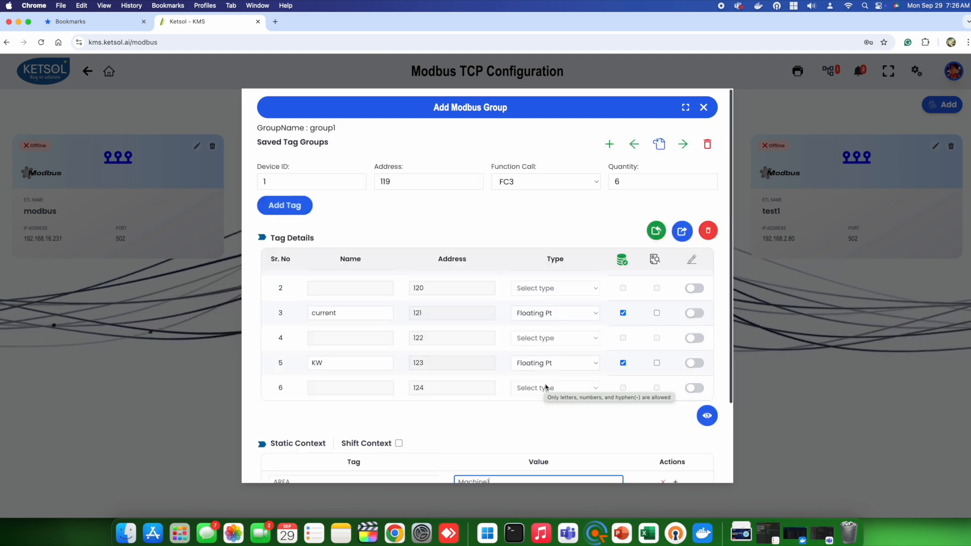
pyautogui.scroll(-3, 539, 385)
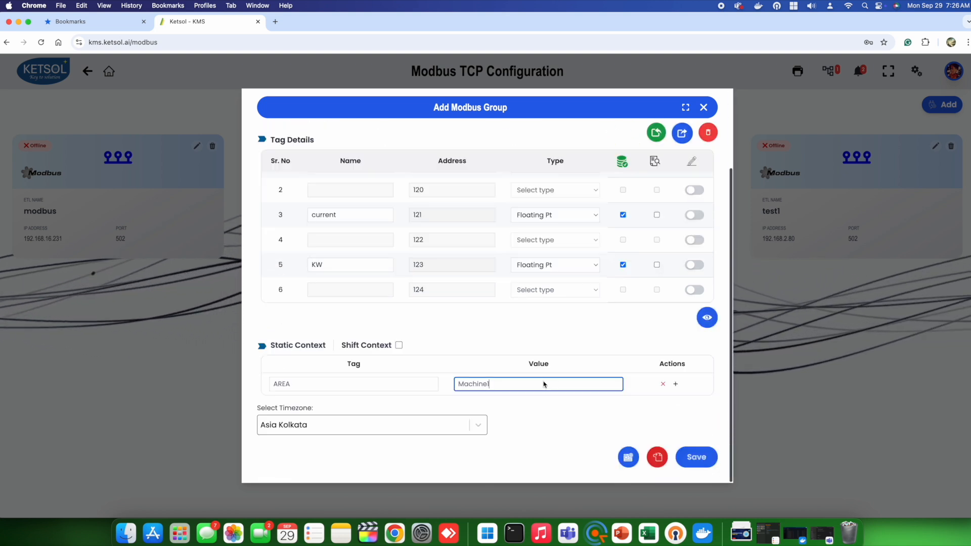
# Add a custom expression named kwscaled with the formula {KW}/10, leaving the aggregation options unset.
pyautogui.click(629, 461)
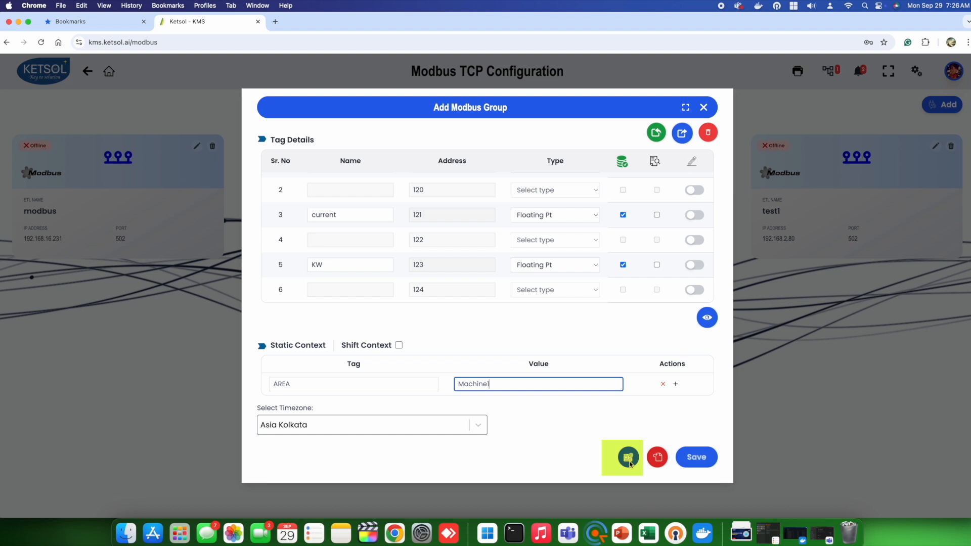
pyautogui.click(628, 461)
pyautogui.click(321, 232)
pyautogui.write('kwsc')
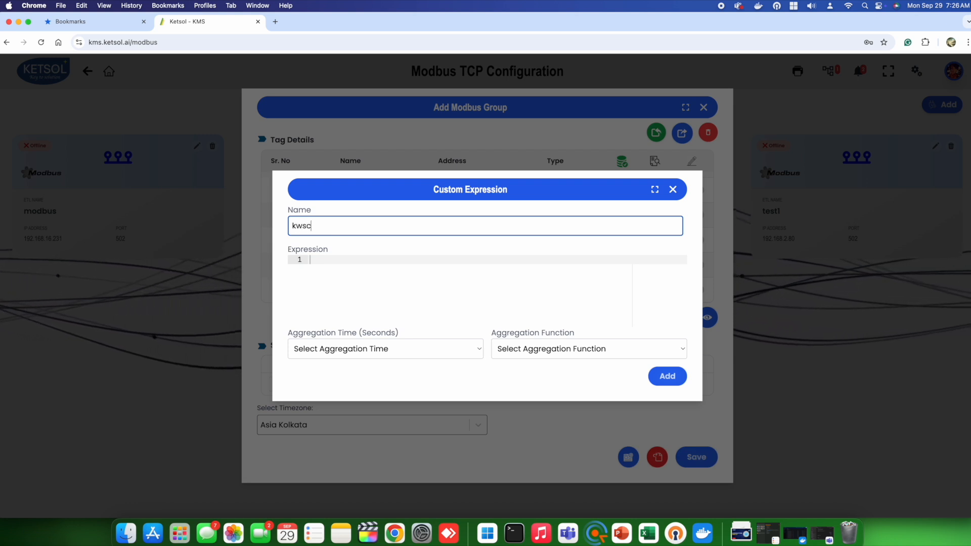
pyautogui.write('aled')
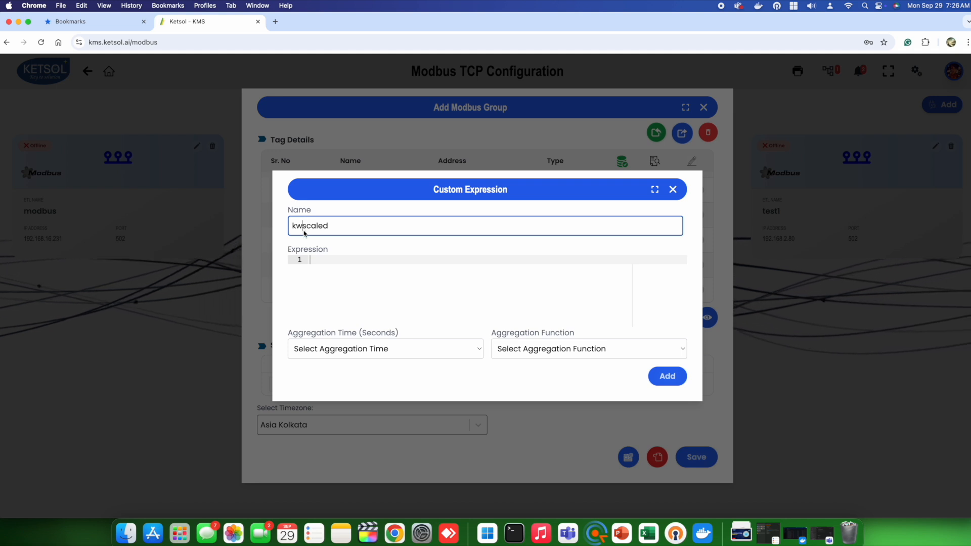
pyautogui.click(327, 265)
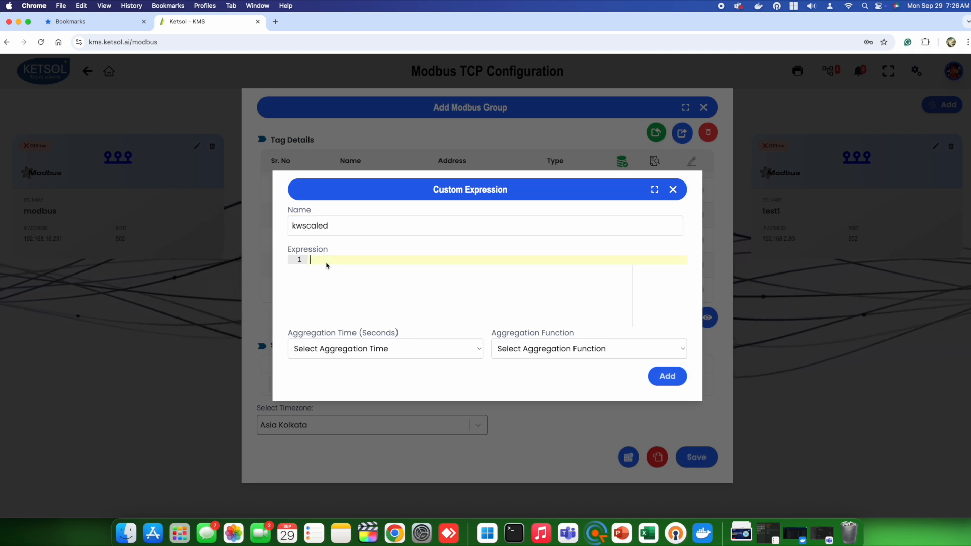
pyautogui.write('kw')
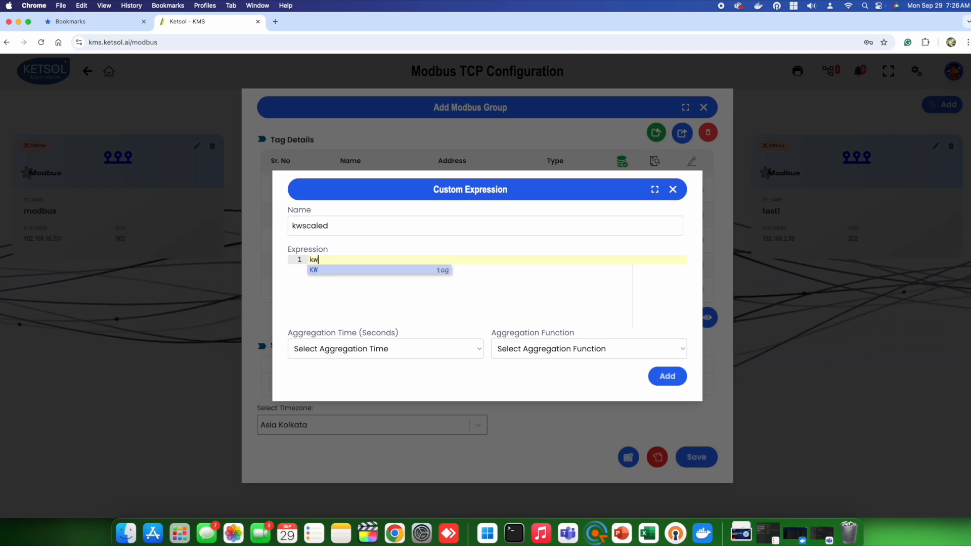
pyautogui.click(326, 268)
pyautogui.write('/10')
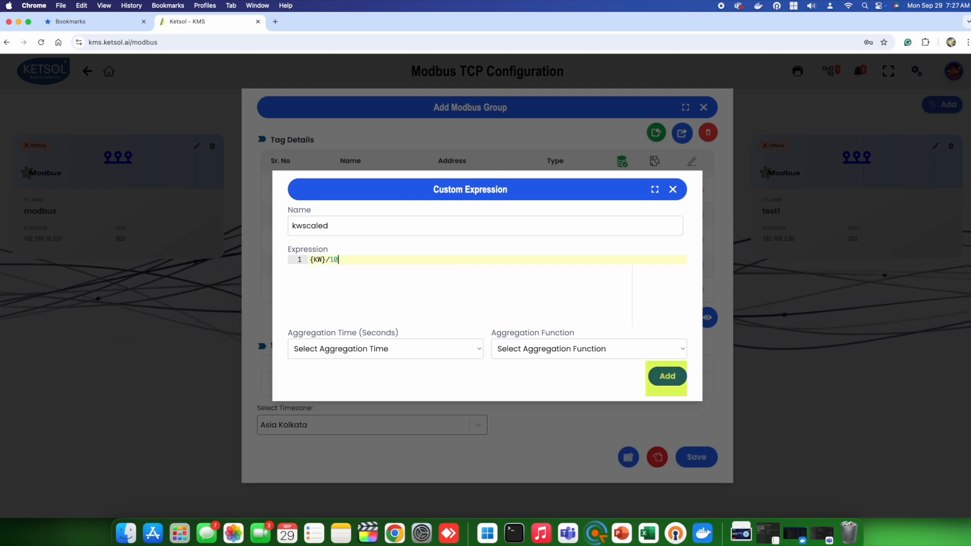
pyautogui.click(666, 377)
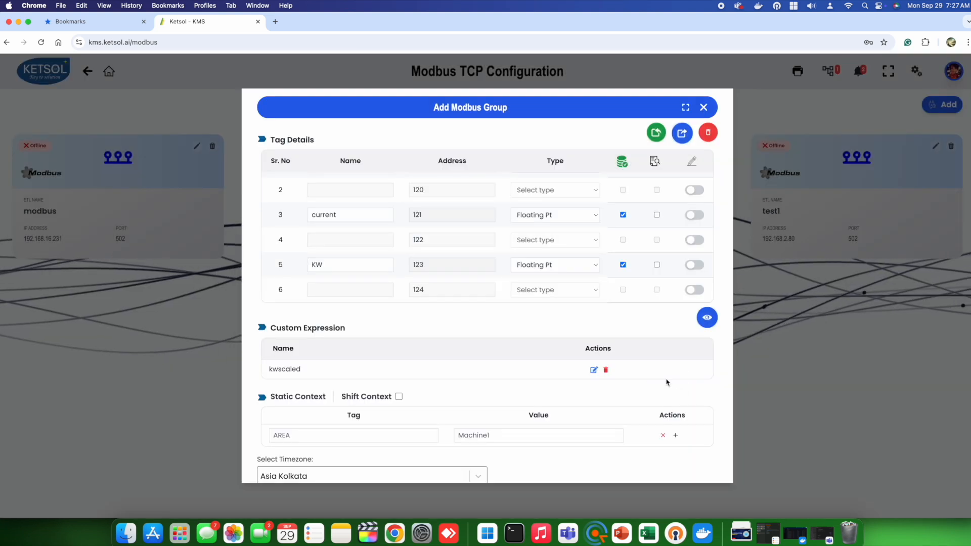
pyautogui.scroll(-2, 488, 287)
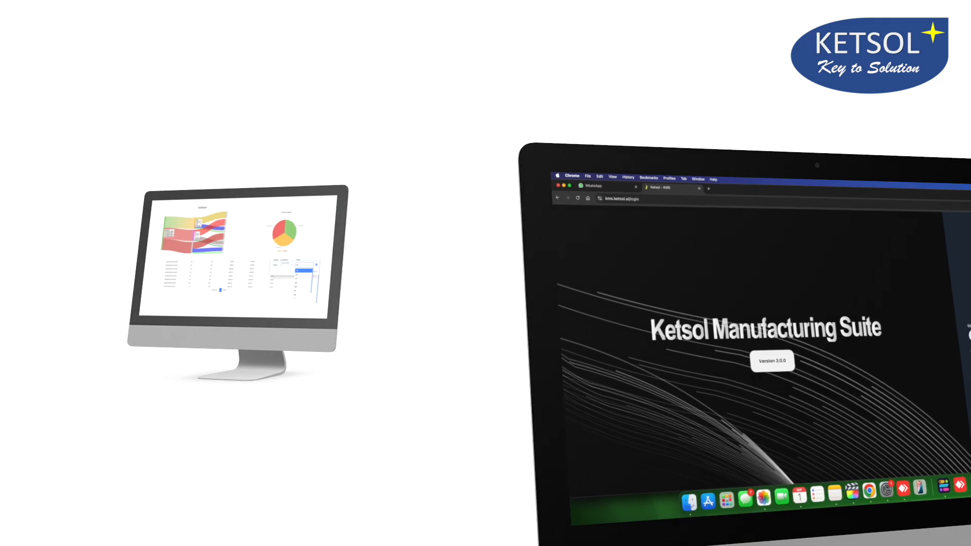